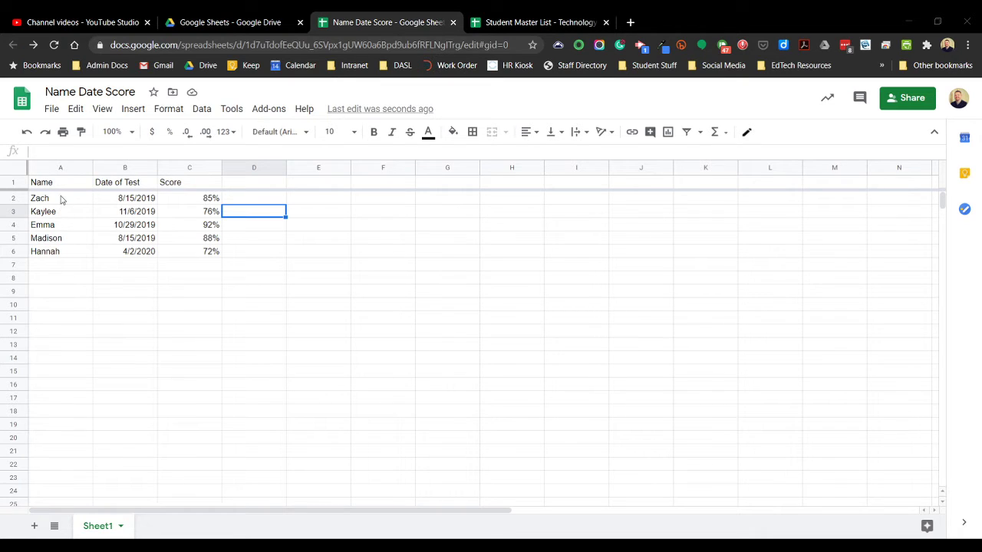
{"action": "left_click", "coordinate": [62, 200]}
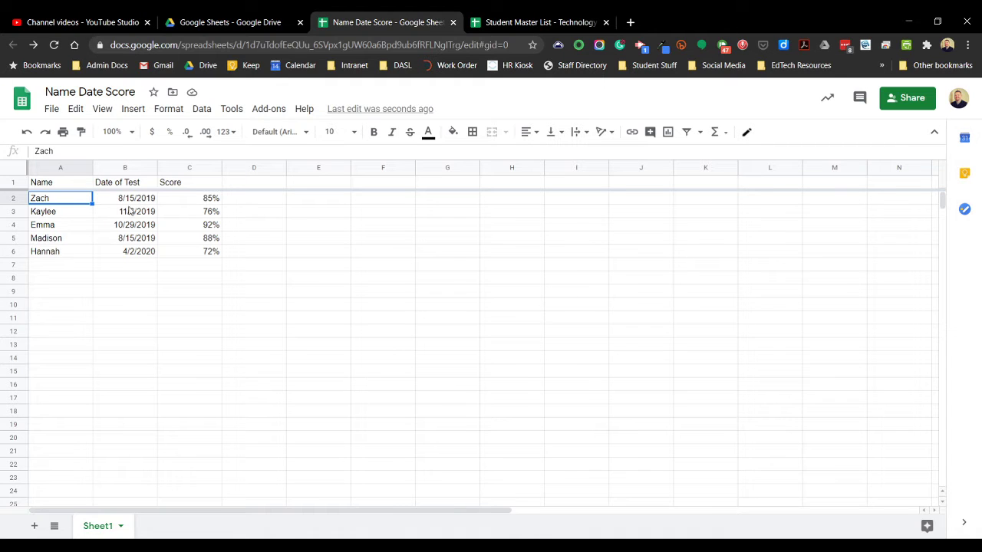
{"action": "left_click_drag", "start_coordinate": [125, 200], "coordinate": [193, 199]}
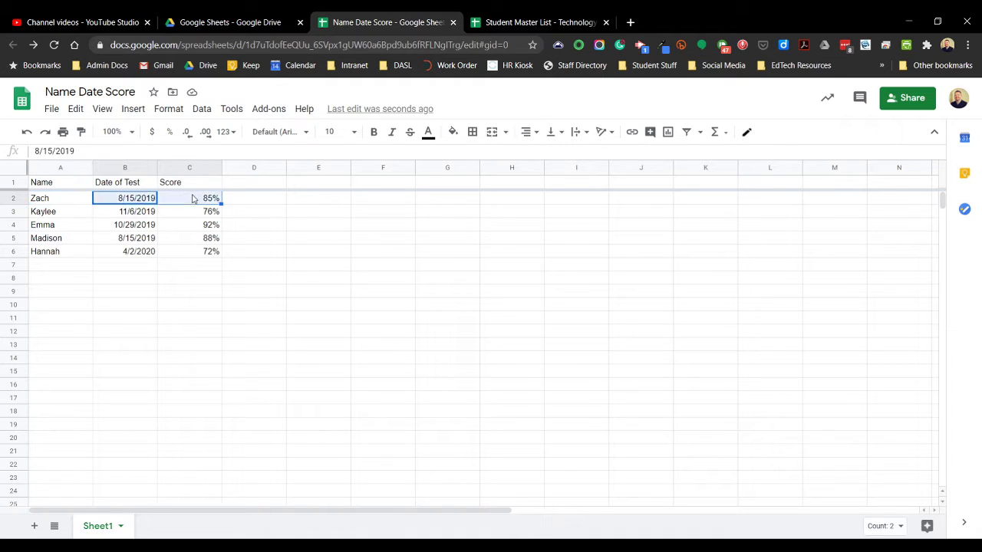
{"action": "left_click", "coordinate": [171, 289]}
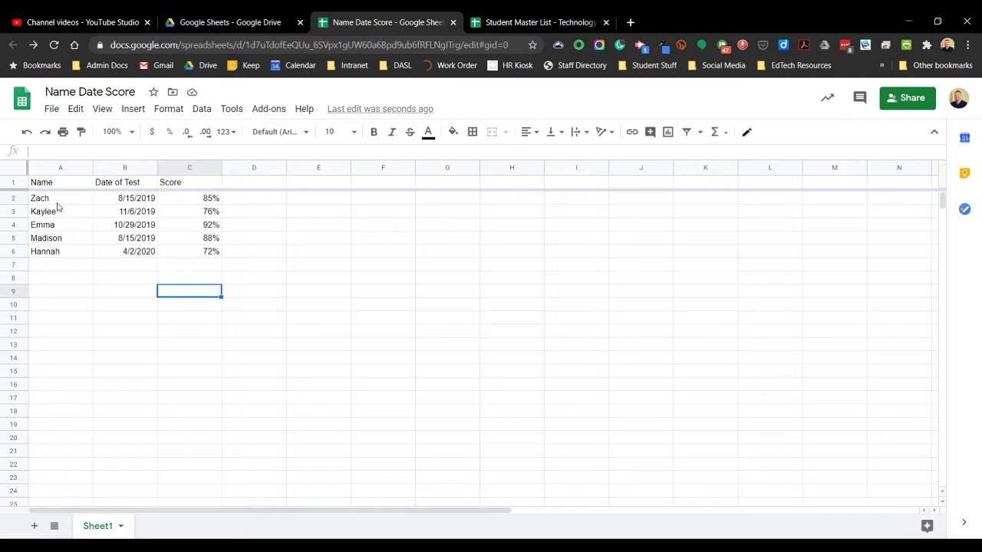
Sort the data range A2:C6 by column A in A → Z order, leaving the header row out.
{"action": "left_click_drag", "start_coordinate": [58, 201], "coordinate": [193, 251]}
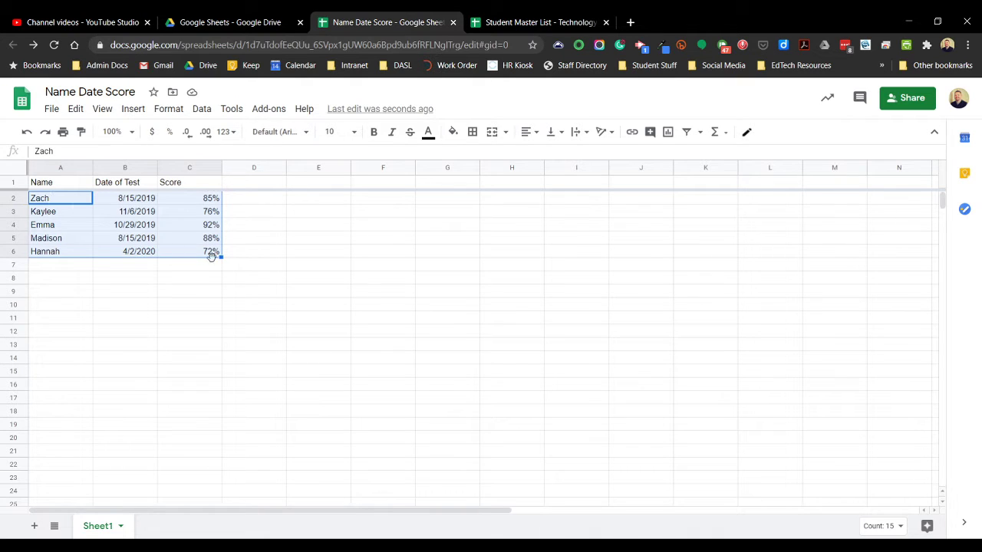
{"action": "left_click", "coordinate": [211, 112]}
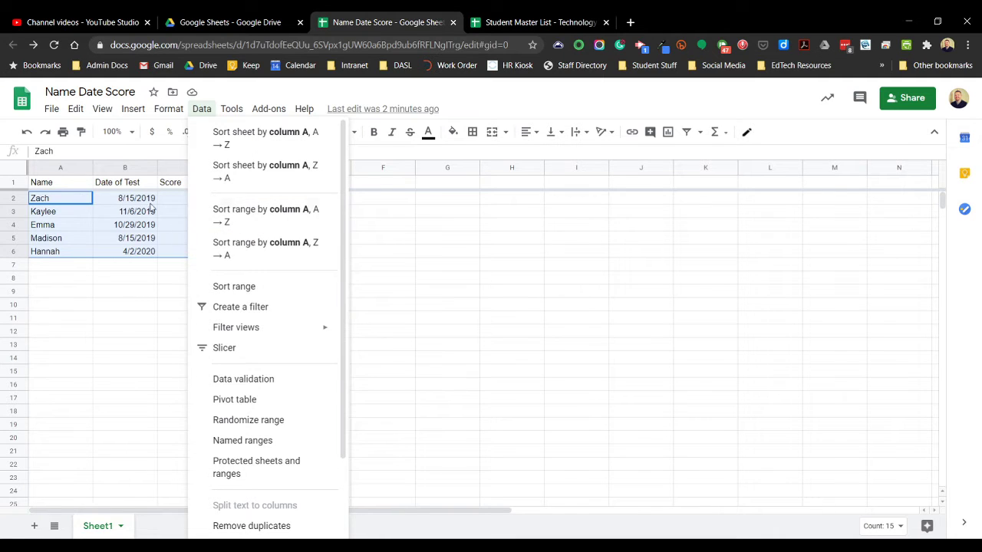
{"action": "left_click", "coordinate": [295, 222]}
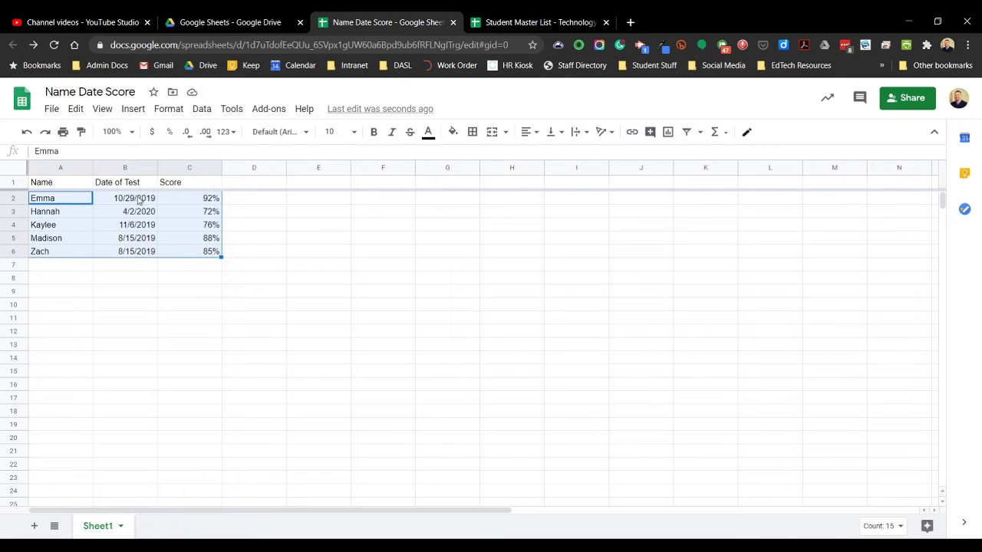
{"action": "left_click", "coordinate": [160, 269]}
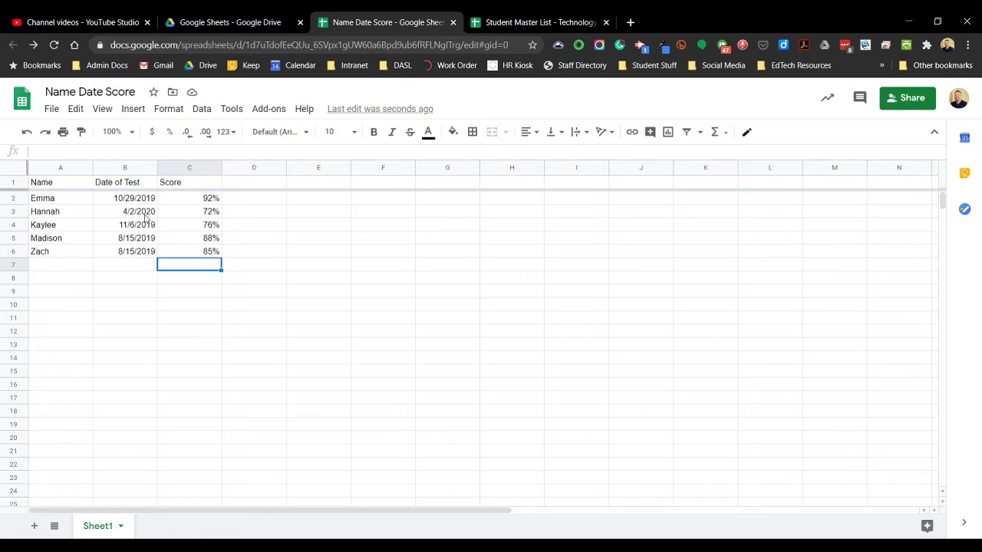
Sort range A2:C6 by the test dates in column B, in A → Z order.
{"action": "left_click_drag", "start_coordinate": [87, 203], "coordinate": [204, 249]}
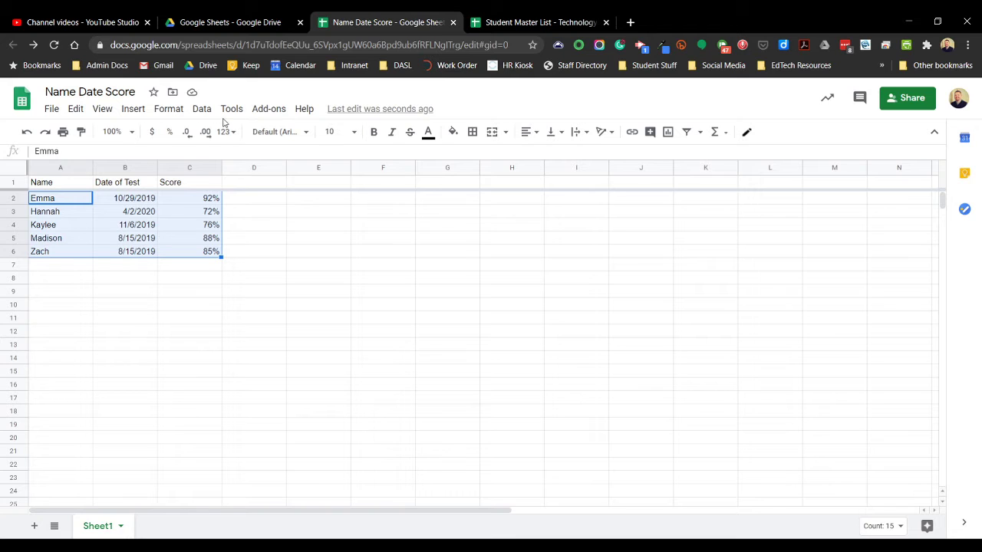
{"action": "left_click", "coordinate": [200, 109]}
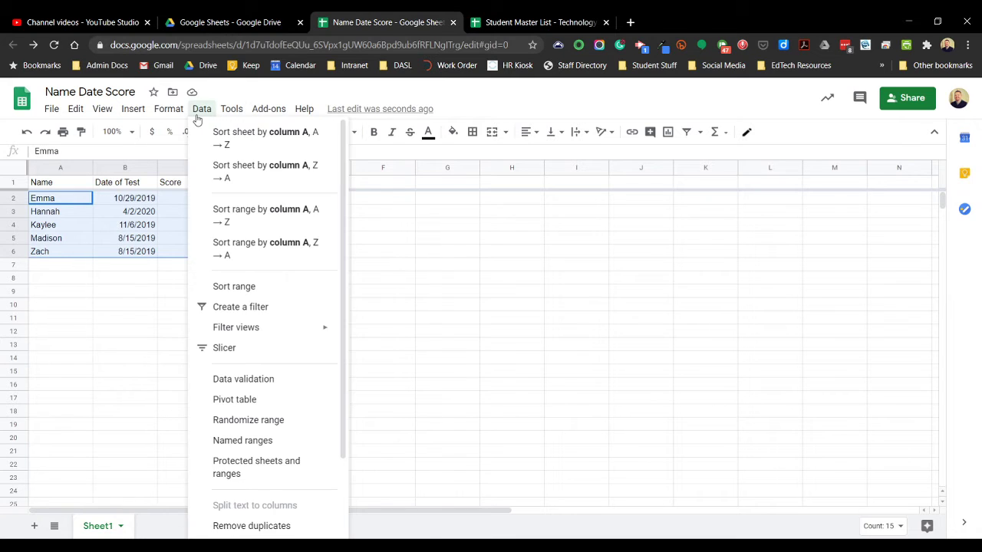
{"action": "left_click", "coordinate": [235, 287]}
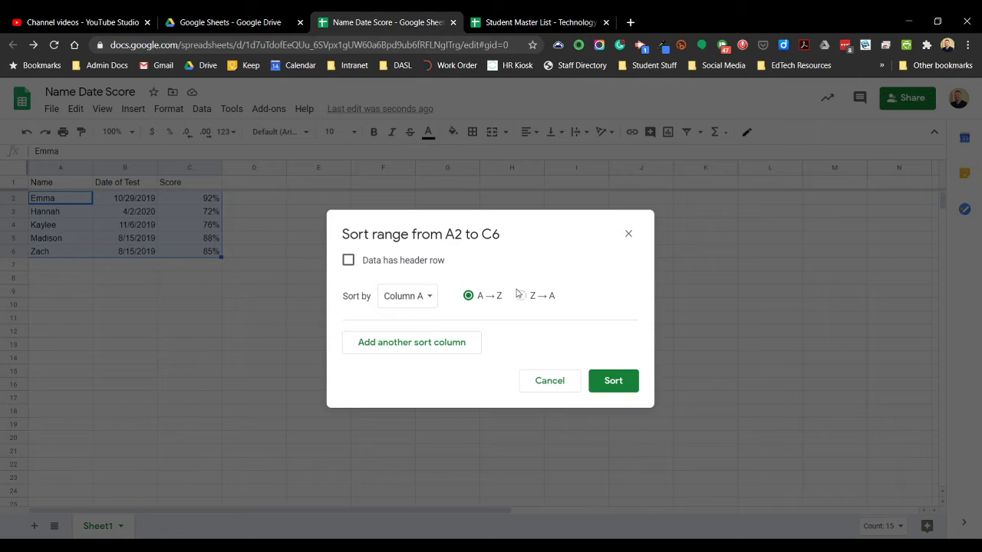
{"action": "left_click", "coordinate": [397, 301]}
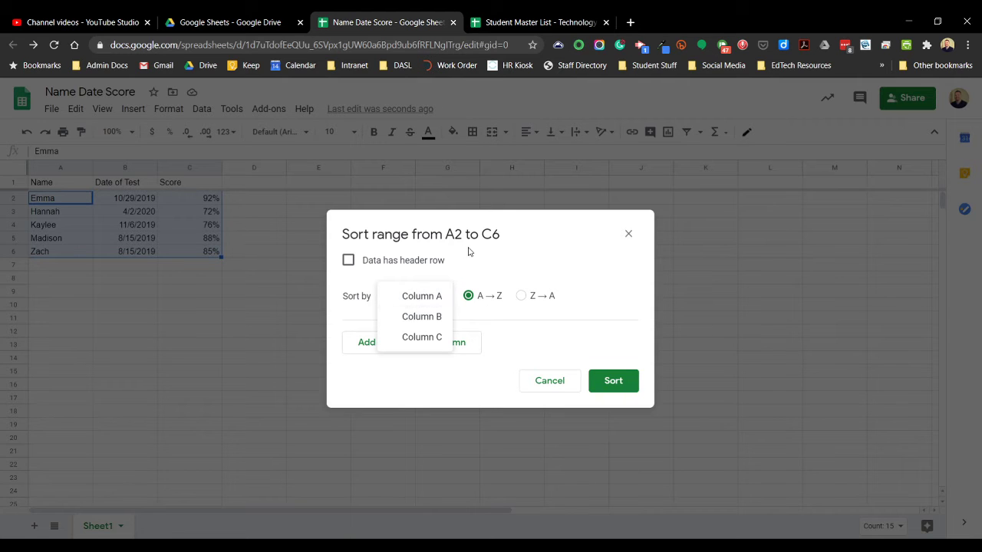
{"action": "left_click", "coordinate": [404, 297]}
{"action": "left_click", "coordinate": [403, 296]}
{"action": "left_click", "coordinate": [414, 319]}
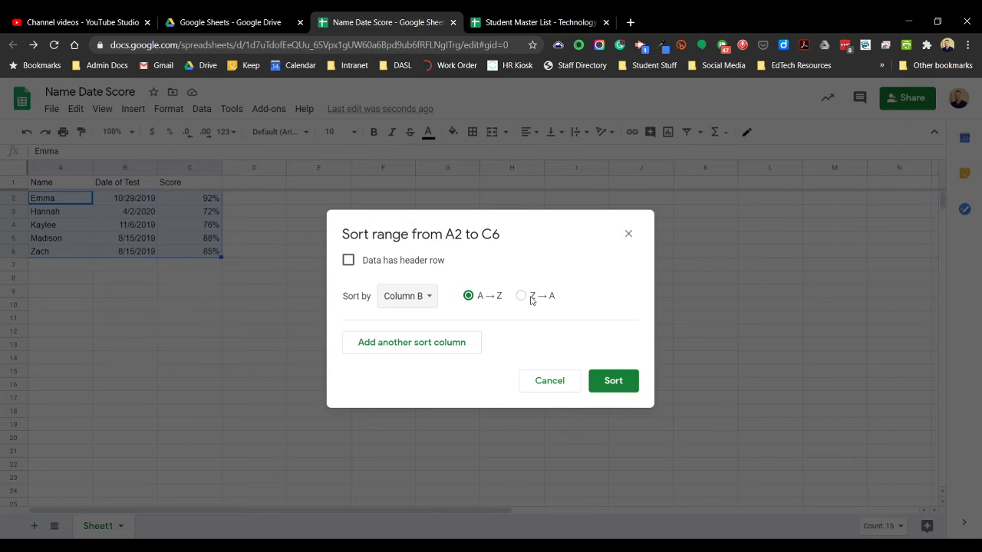
{"action": "left_click", "coordinate": [609, 380]}
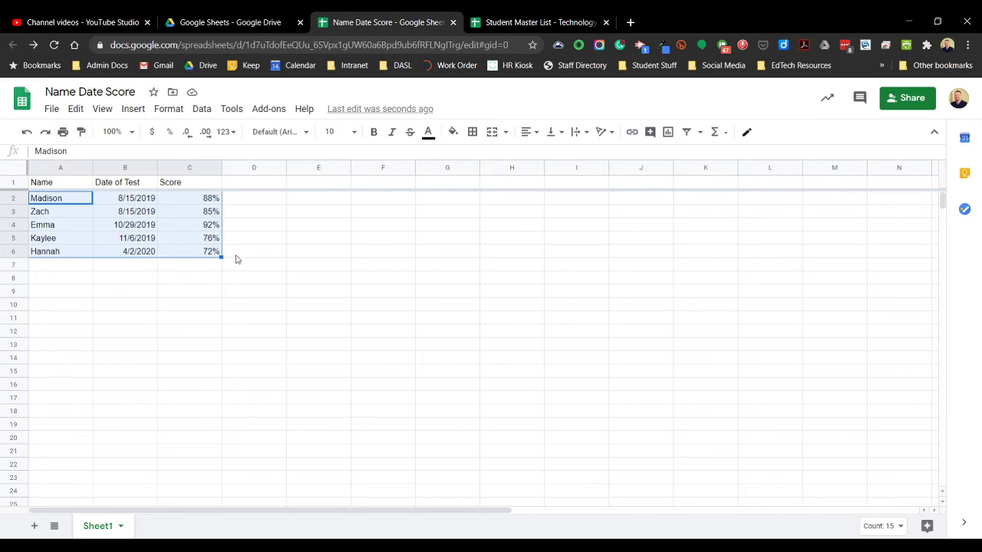
Sort range A2:C6 by the scores in column C, in A → Z order.
{"action": "left_click", "coordinate": [202, 109]}
{"action": "left_click", "coordinate": [247, 286]}
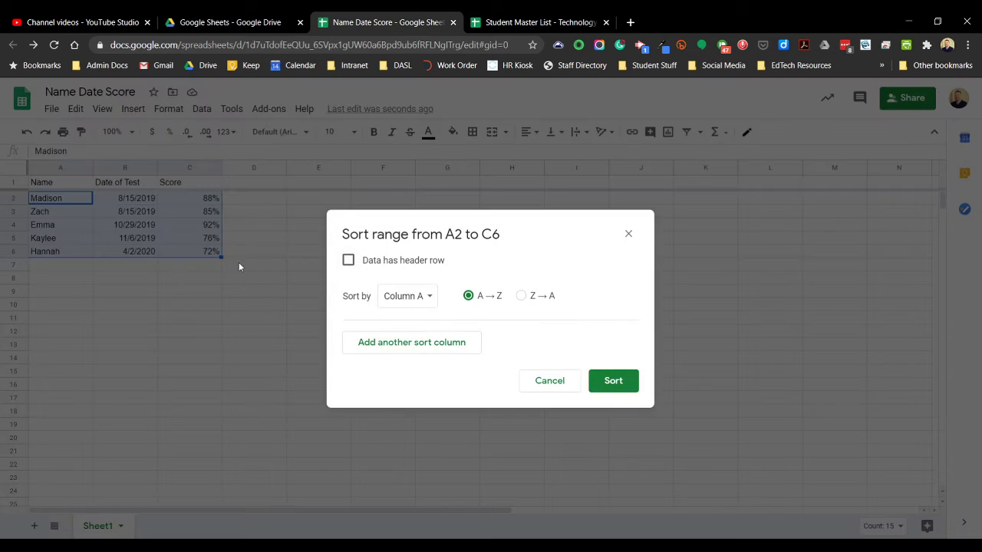
{"action": "left_click", "coordinate": [421, 293]}
{"action": "left_click", "coordinate": [414, 337]}
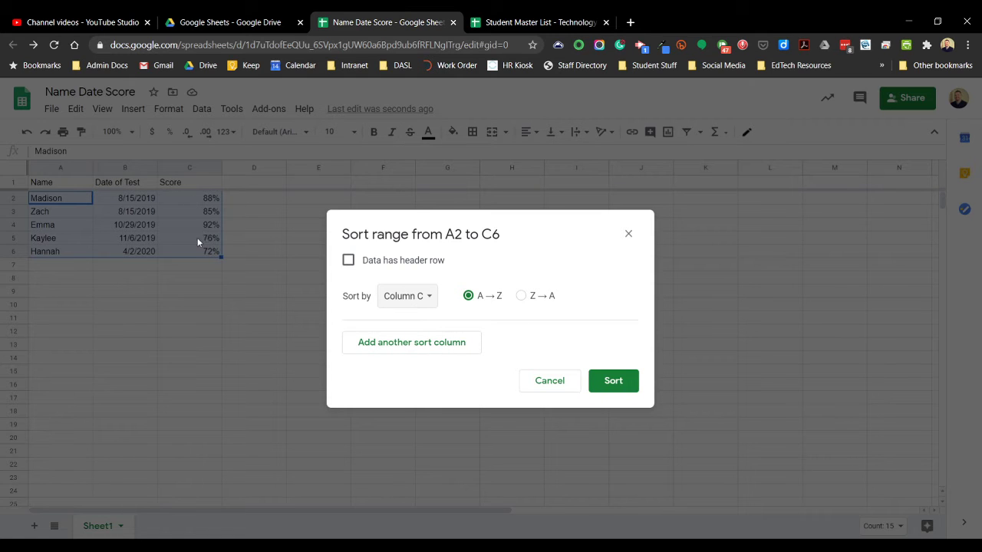
{"action": "left_click", "coordinate": [621, 381]}
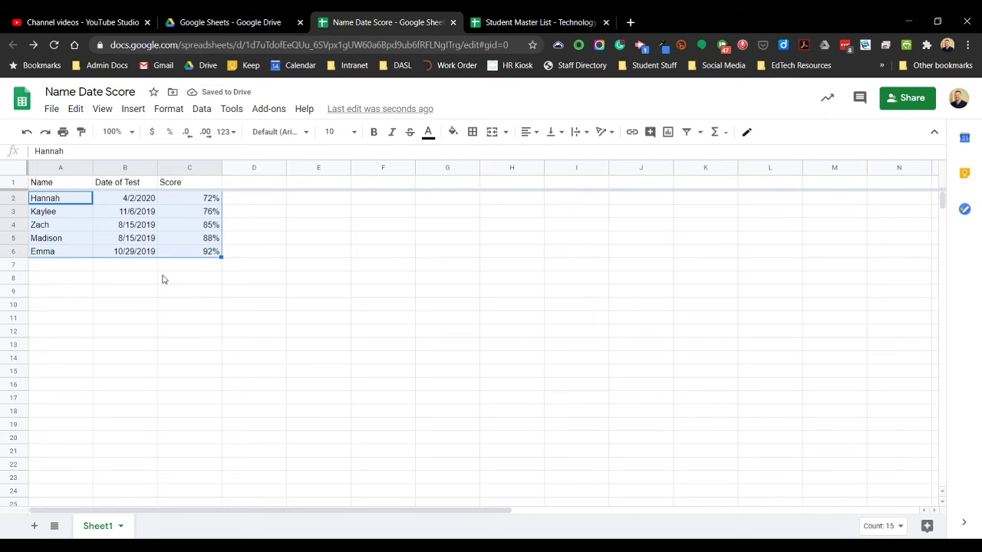
{"action": "left_click", "coordinate": [333, 323]}
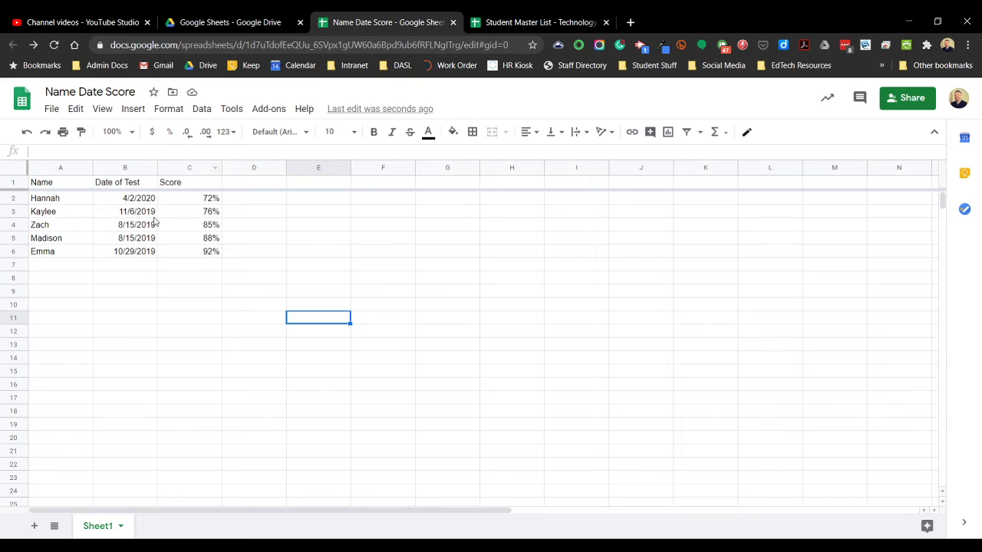
Create a filter on the whole table A1:C6, including the header row.
{"action": "left_click", "coordinate": [60, 184]}
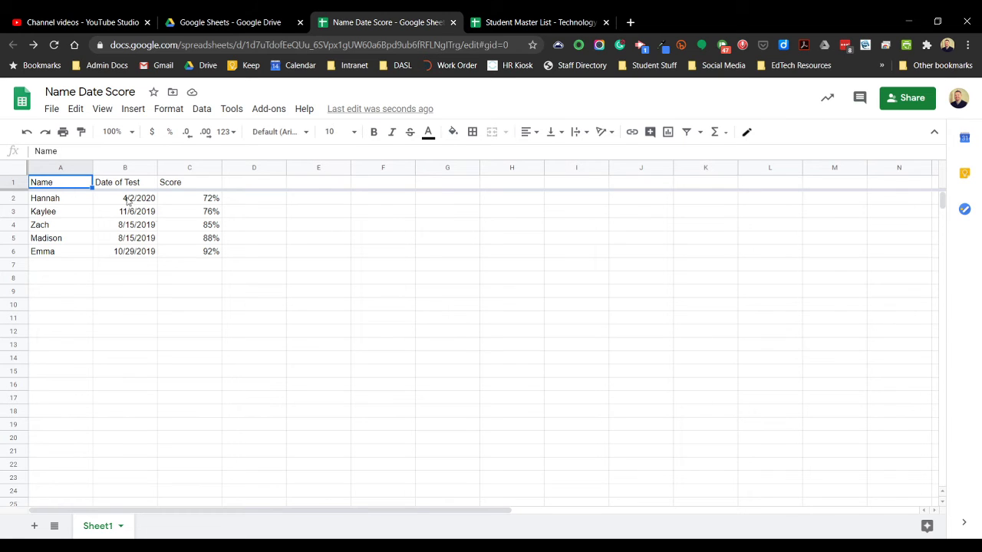
{"action": "left_click_drag", "start_coordinate": [202, 260], "coordinate": [63, 184]}
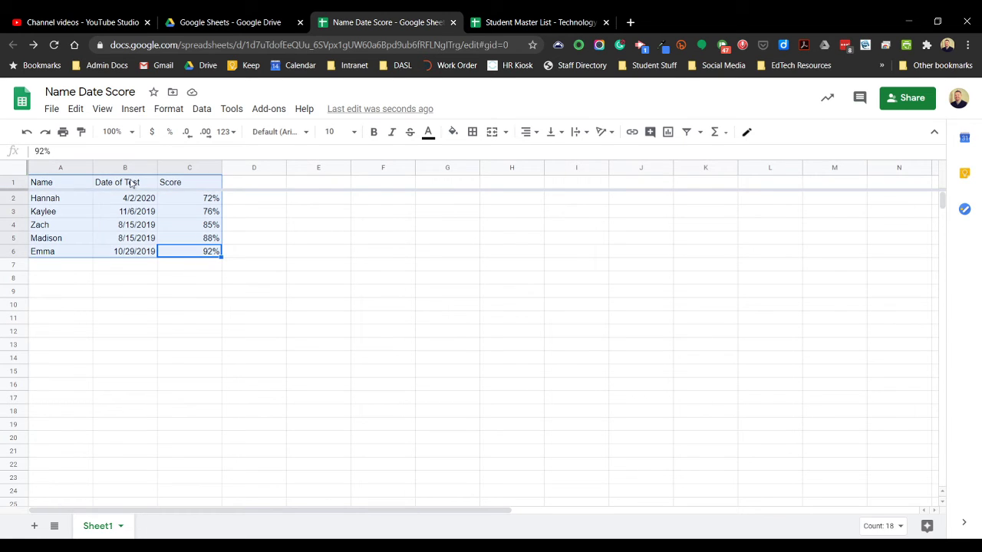
{"action": "left_click", "coordinate": [210, 113]}
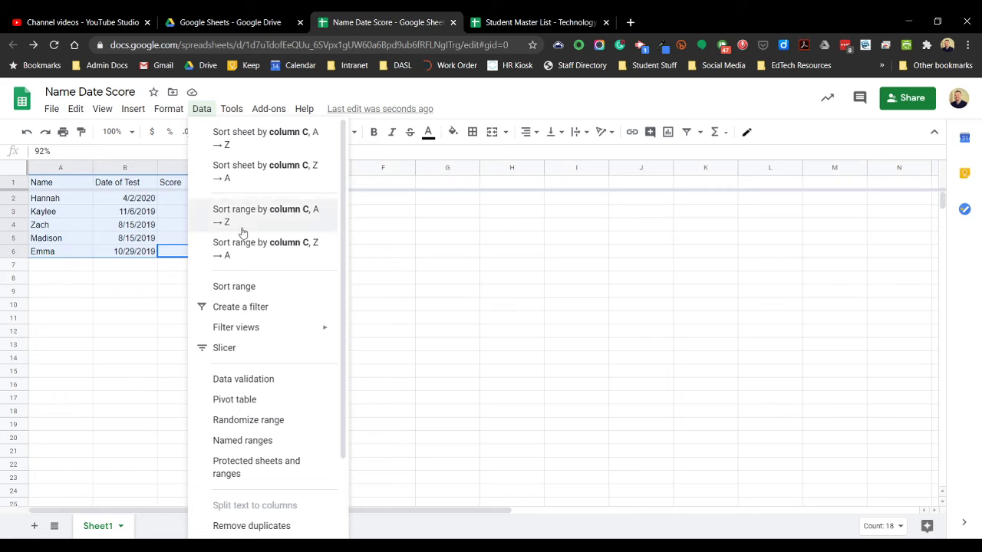
{"action": "left_click", "coordinate": [255, 308]}
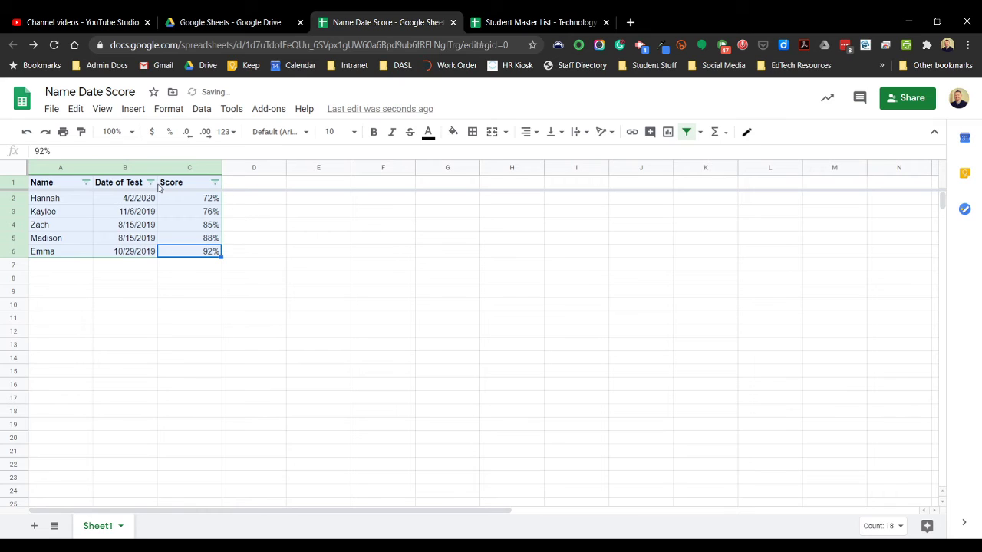
{"action": "left_click", "coordinate": [354, 268]}
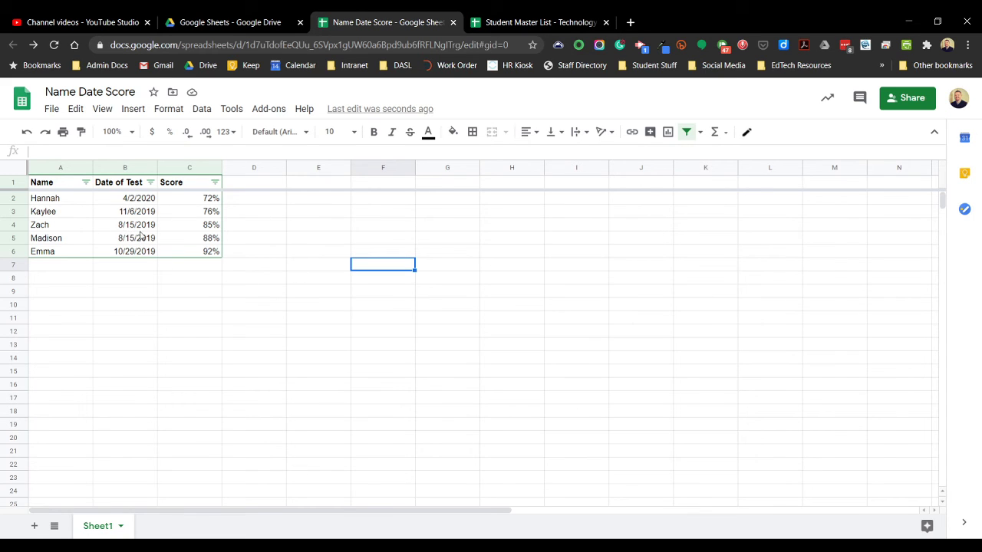
Filter the Date of Test column by values to show only the 8/15/2019 rows.
{"action": "left_click", "coordinate": [151, 183]}
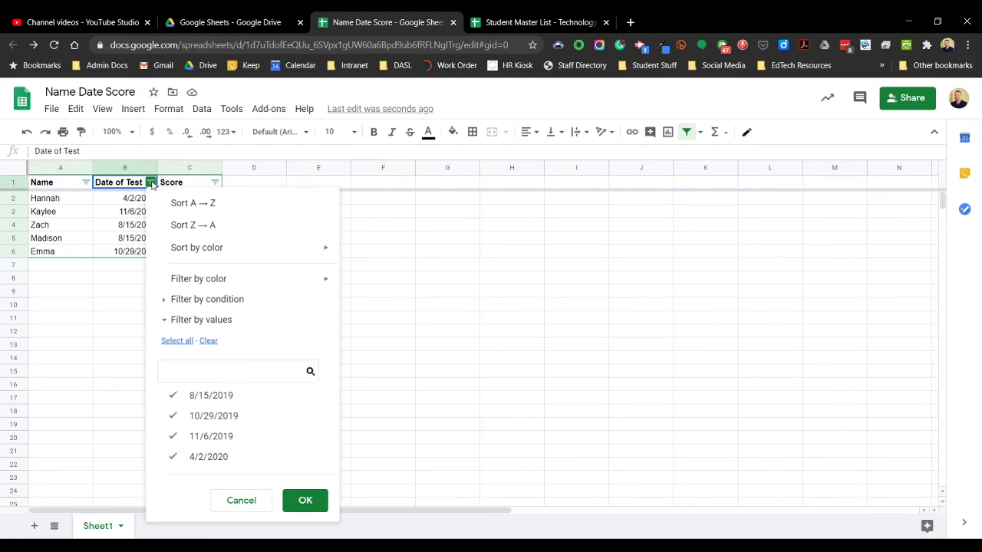
{"action": "left_click", "coordinate": [227, 420]}
{"action": "left_click", "coordinate": [229, 436]}
{"action": "left_click", "coordinate": [224, 456]}
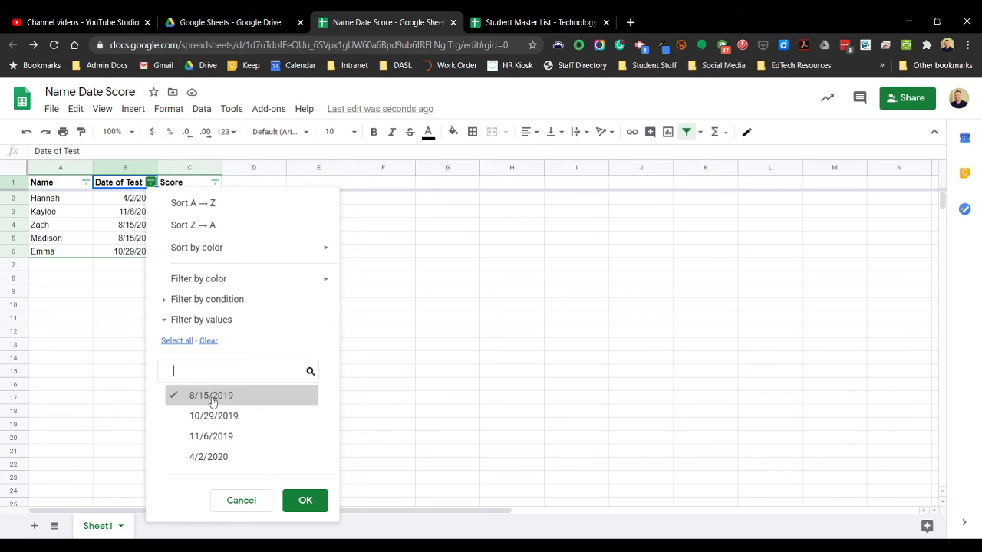
{"action": "left_click", "coordinate": [306, 499]}
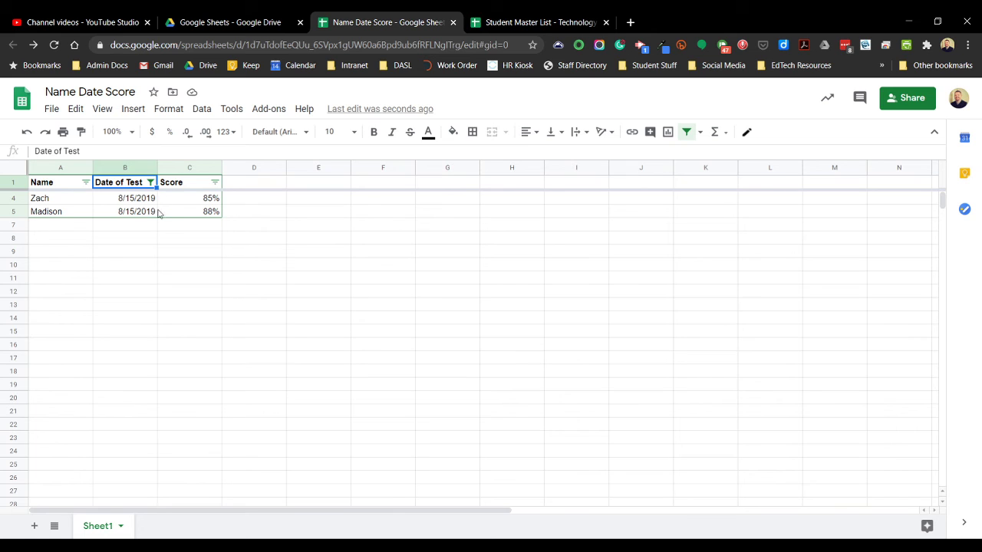
Reset the Date of Test filter by selecting all date values again.
{"action": "left_click", "coordinate": [150, 181]}
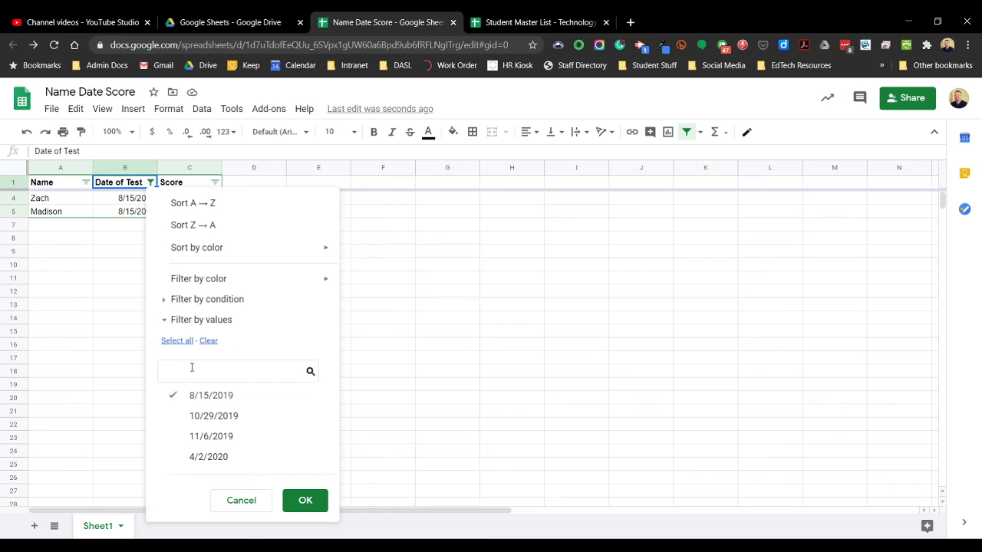
{"action": "left_click", "coordinate": [375, 222]}
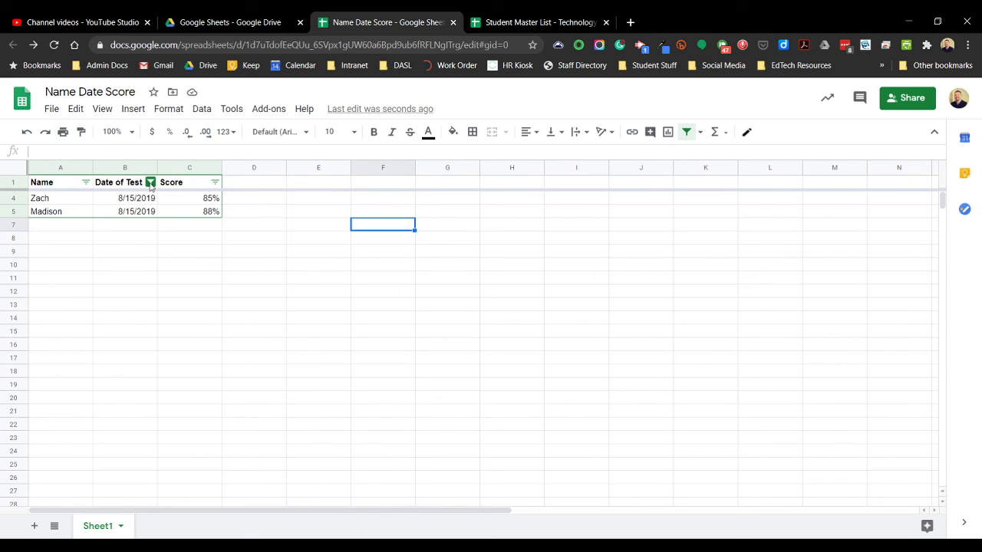
{"action": "left_click", "coordinate": [153, 186]}
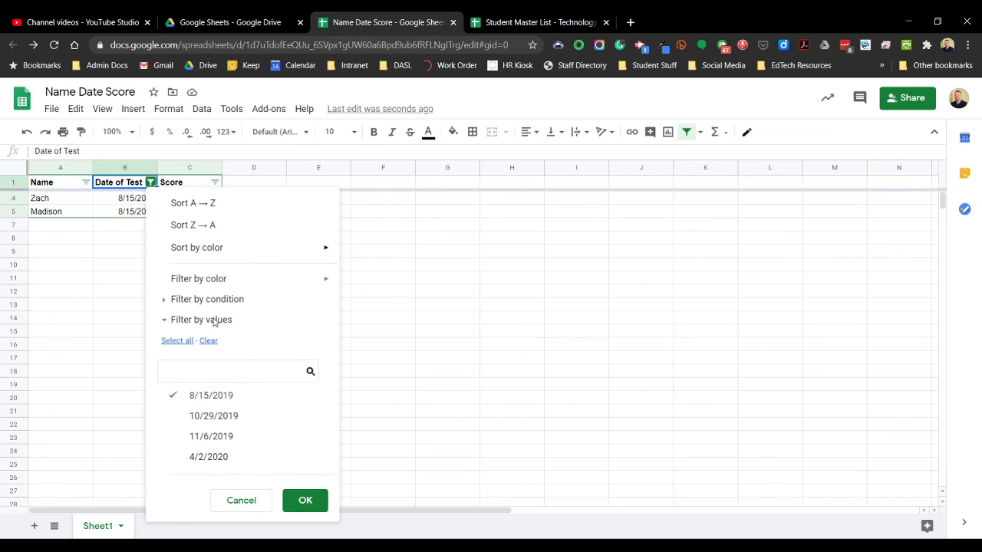
{"action": "left_click", "coordinate": [183, 345]}
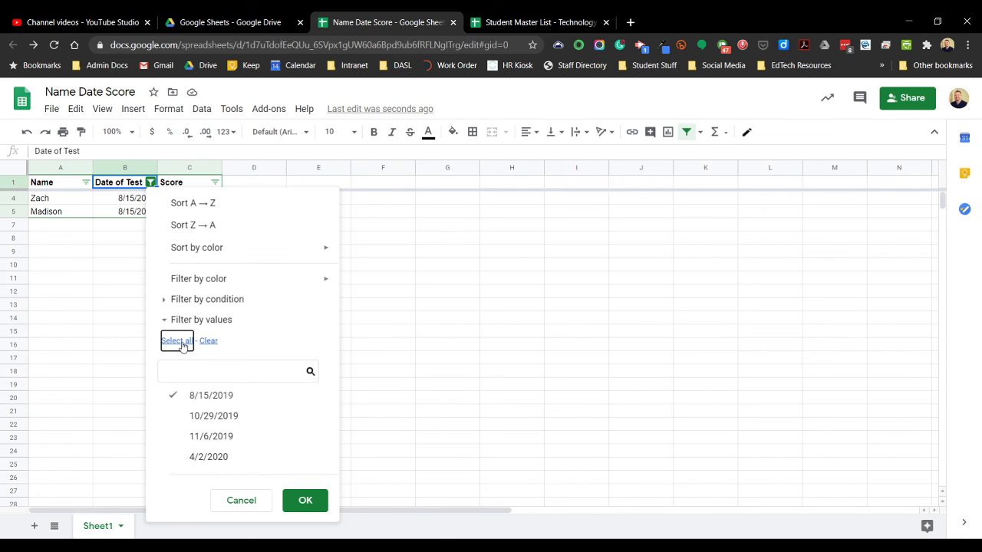
{"action": "left_click", "coordinate": [303, 500]}
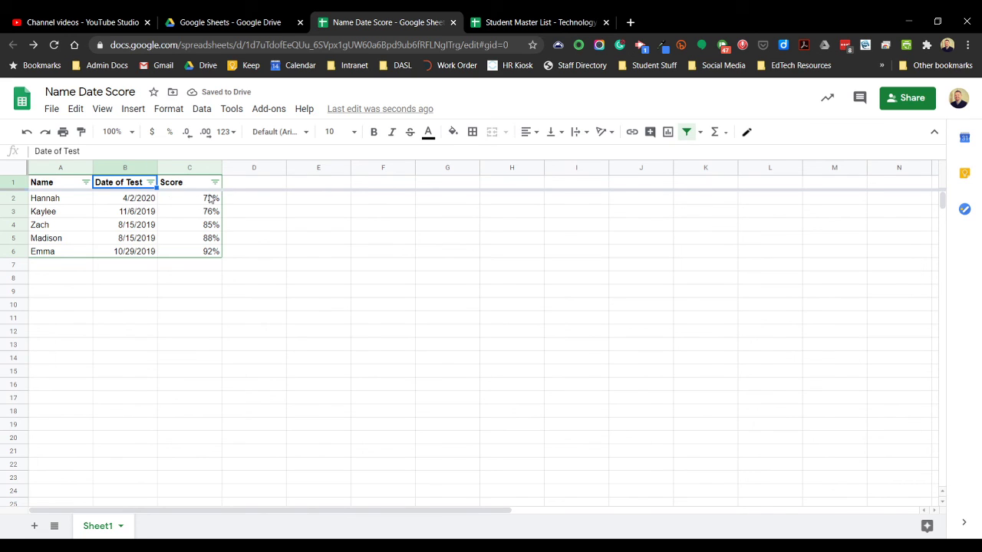
Examine the Name column's sort and filter options, including the available filter conditions and the value list, without changing any of them.
{"action": "left_click", "coordinate": [86, 183]}
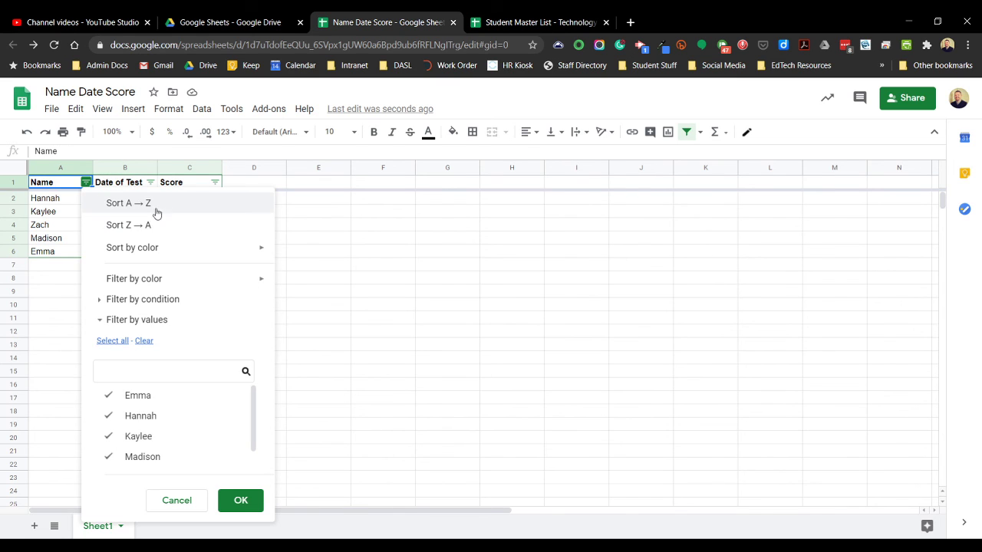
{"action": "mouse_move", "coordinate": [179, 251]}
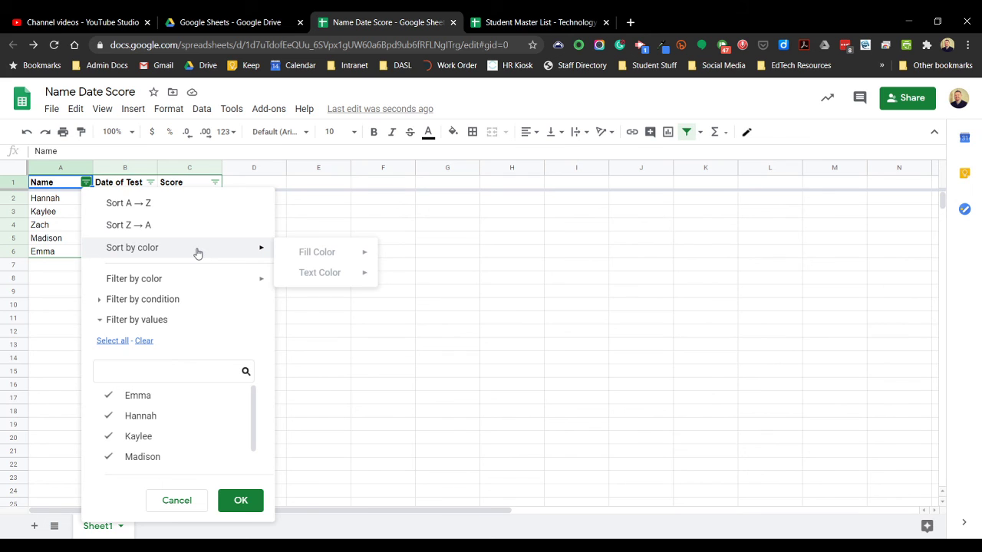
{"action": "left_click", "coordinate": [108, 304]}
{"action": "left_click", "coordinate": [186, 323]}
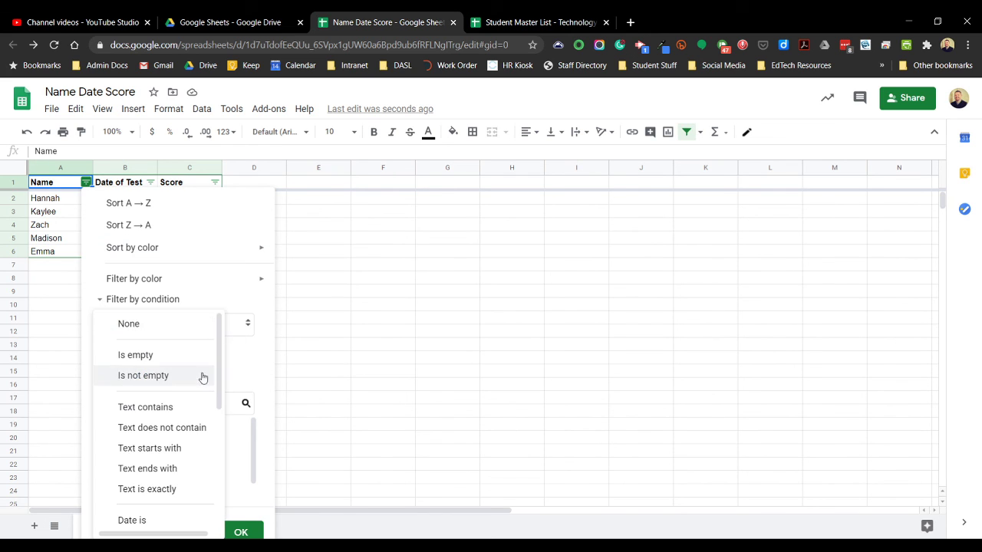
{"action": "scroll", "coordinate": [202, 376], "scroll_direction": "down", "scroll_amount": 3}
{"action": "scroll", "coordinate": [176, 379], "scroll_direction": "up", "scroll_amount": 3}
{"action": "scroll", "coordinate": [172, 380], "scroll_direction": "down", "scroll_amount": 5}
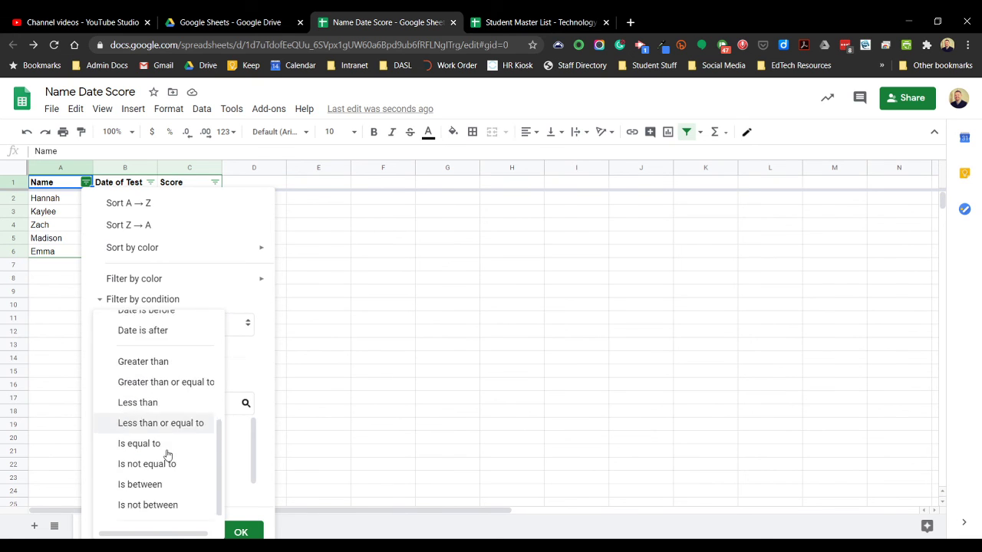
{"action": "scroll", "coordinate": [167, 460], "scroll_direction": "up", "scroll_amount": 1}
{"action": "scroll", "coordinate": [181, 469], "scroll_direction": "down", "scroll_amount": 1}
{"action": "left_click", "coordinate": [222, 278]}
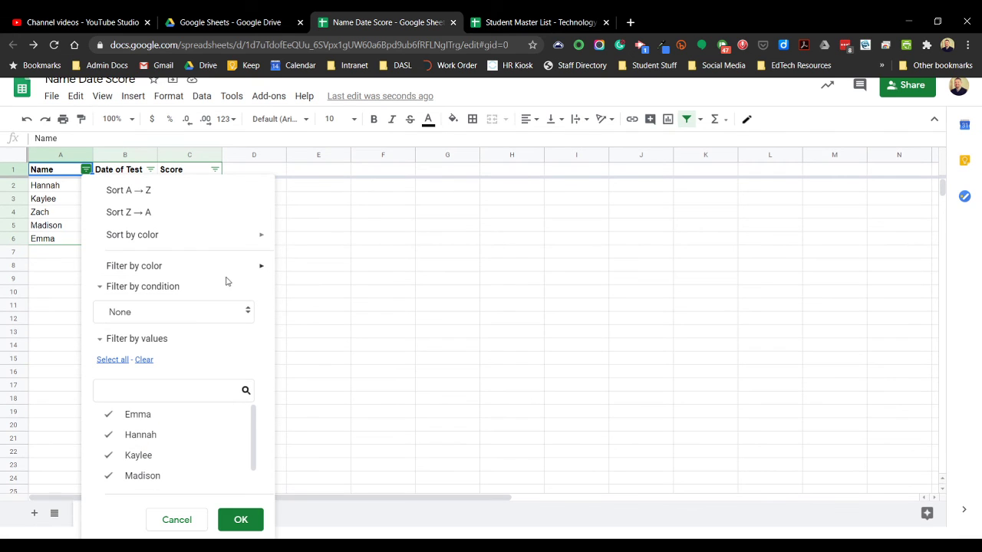
{"action": "left_click", "coordinate": [164, 342]}
{"action": "left_click", "coordinate": [164, 343]}
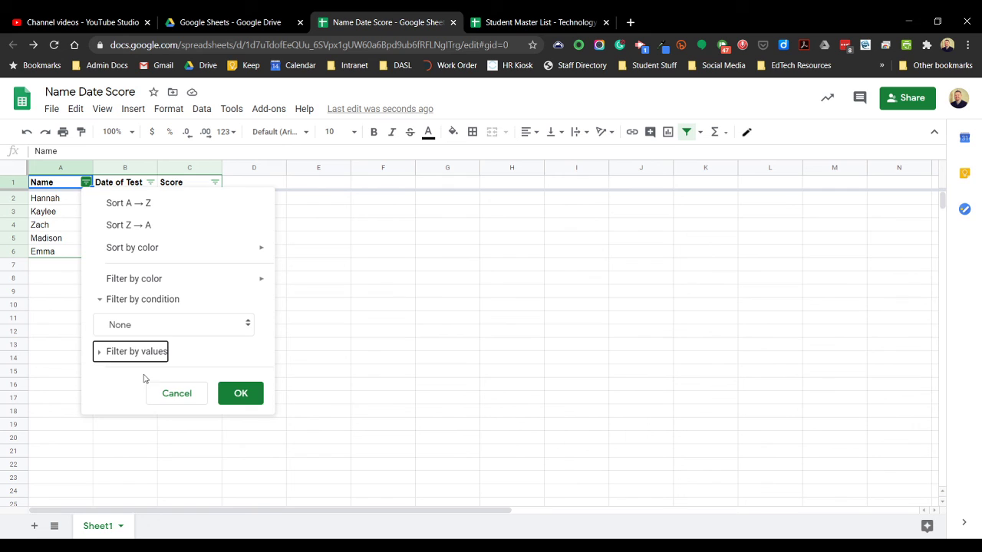
{"action": "left_click", "coordinate": [102, 352]}
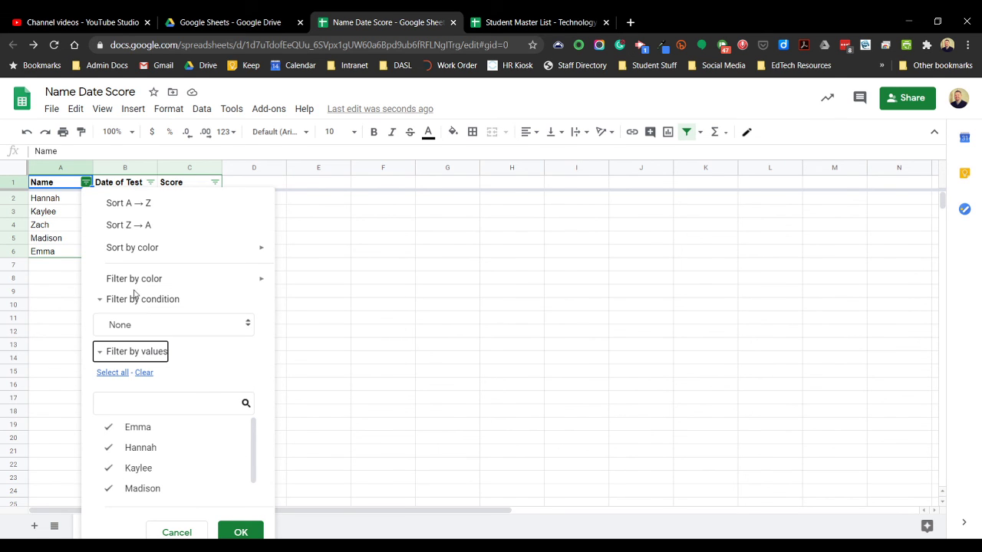
{"action": "scroll", "coordinate": [142, 284], "scroll_direction": "down", "scroll_amount": 1}
{"action": "left_click", "coordinate": [240, 520]}
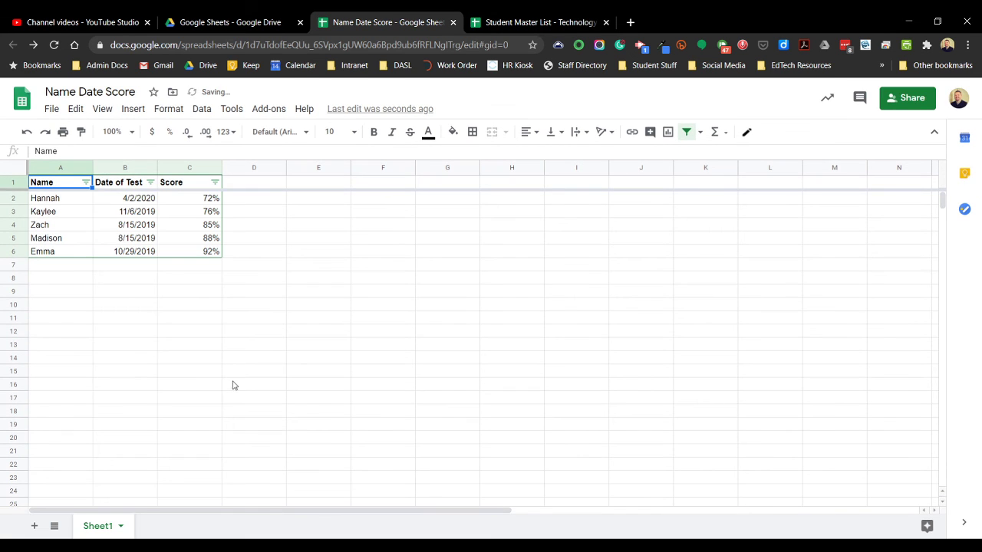